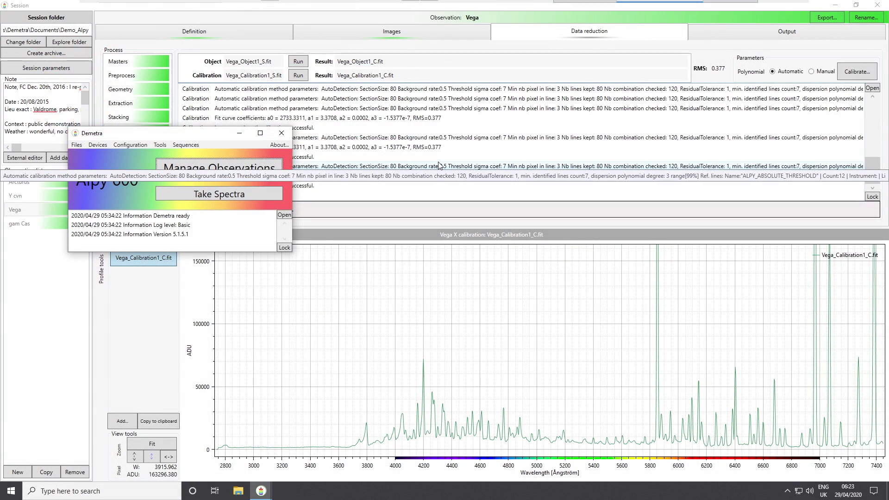
Step: Check the software's version and credits in its About information, close it, and move the main window aside
left_click_drag(211, 137, 237, 152)
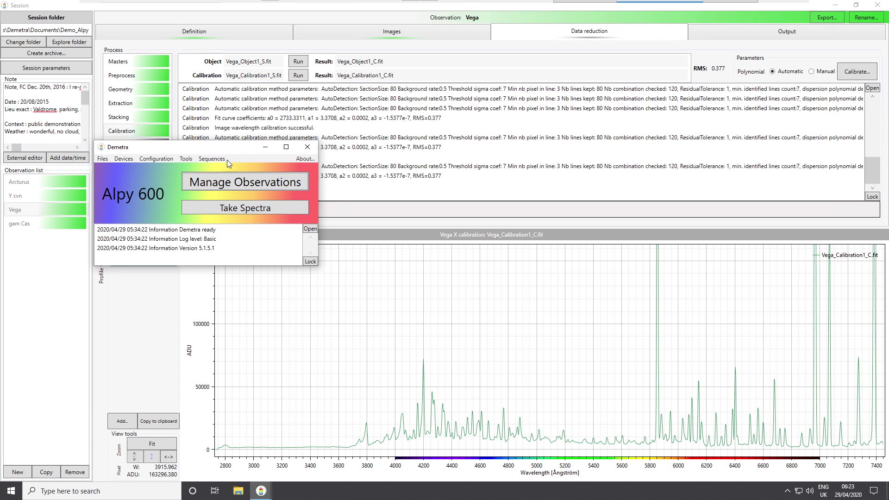
left_click_drag(185, 149, 167, 143)
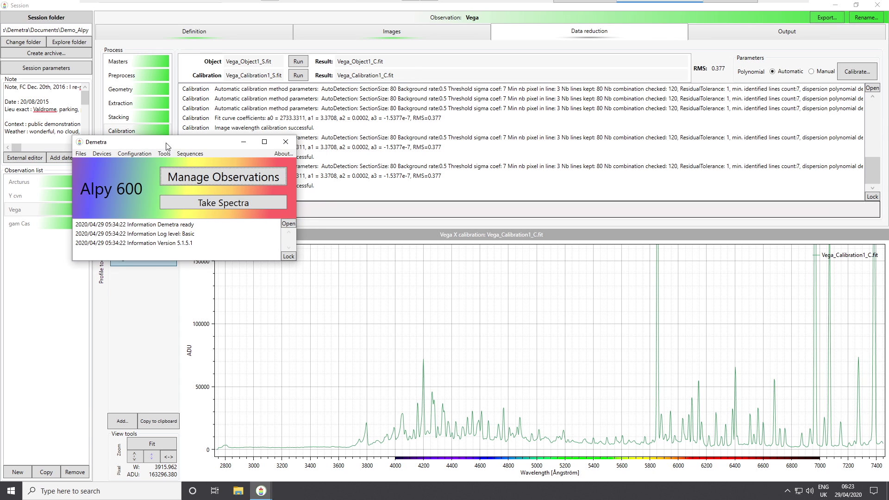
left_click(283, 155)
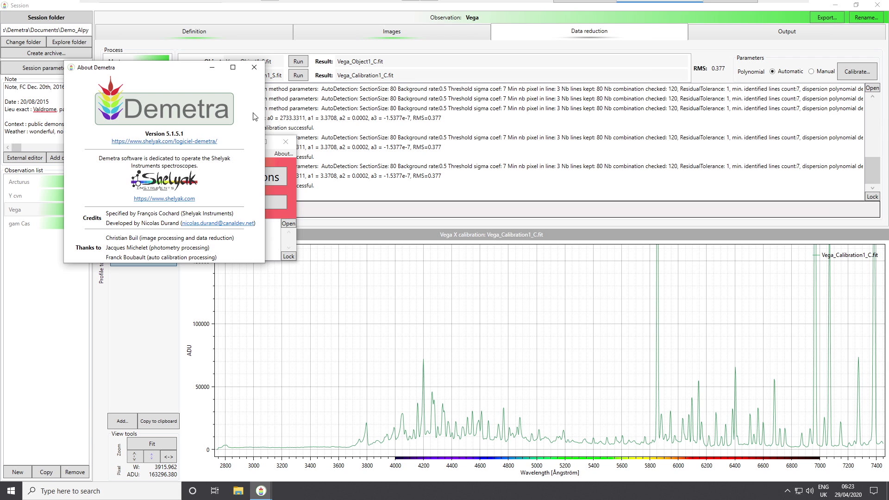
left_click(254, 67)
left_click_drag(219, 146, 265, 203)
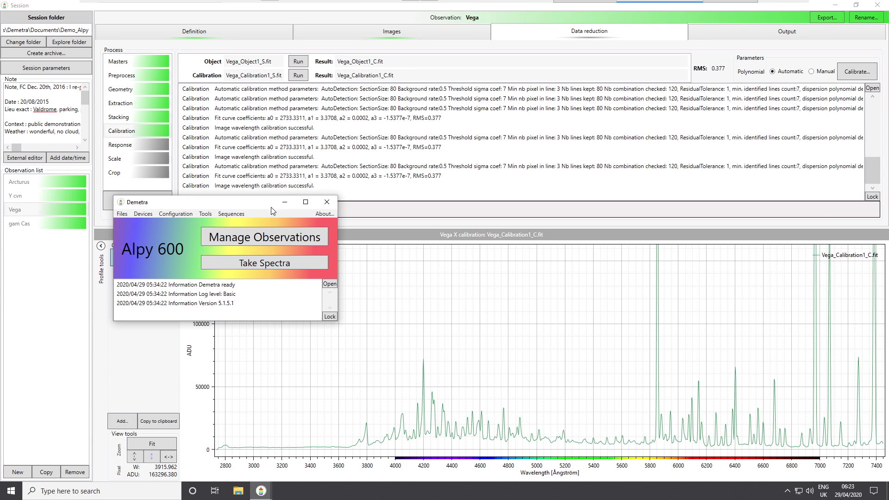
Step: Open the wavelength calibration tool for the Vega observation's Calibration step and enlarge it to full screen
left_click(48, 210)
left_click(134, 133)
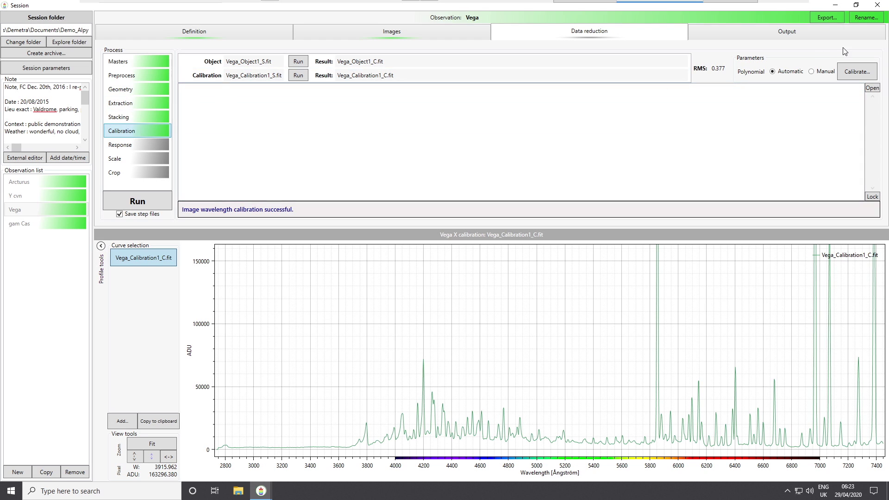
left_click(855, 74)
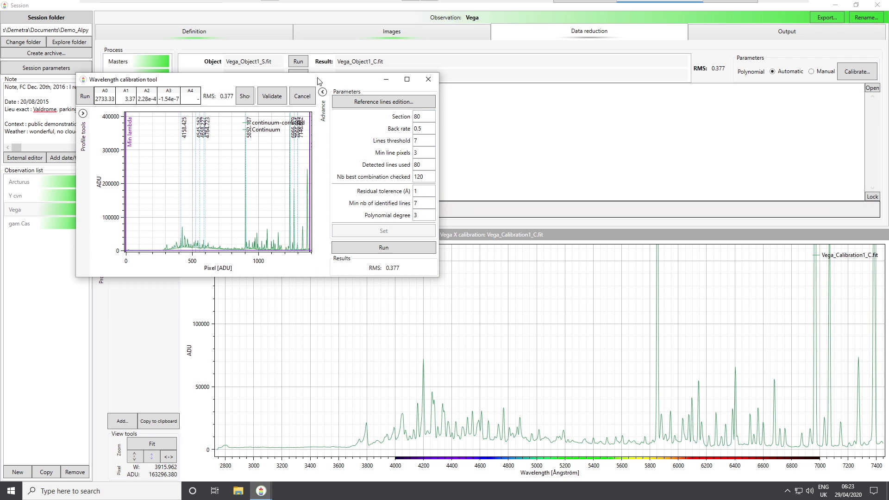
double_click(319, 81)
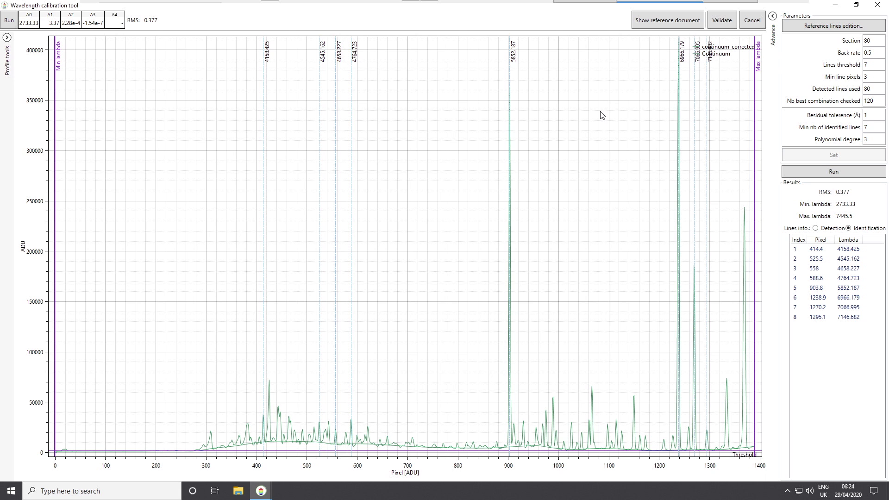
left_click(878, 5)
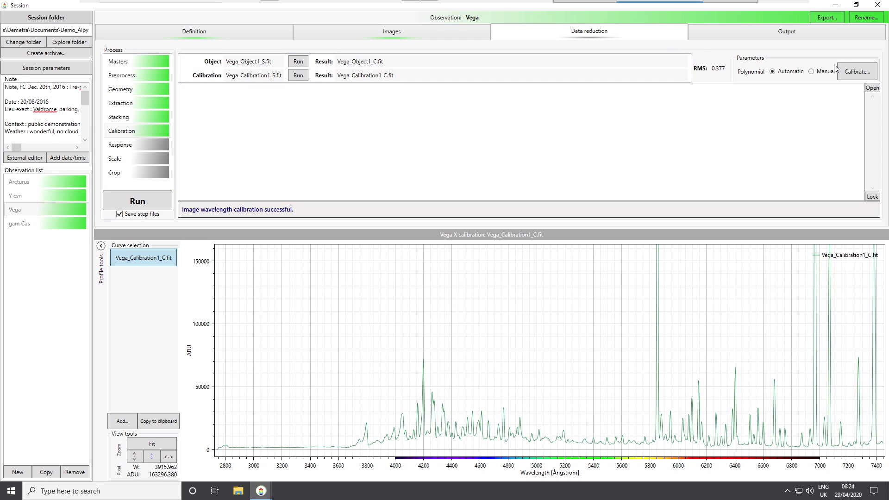
left_click(859, 72)
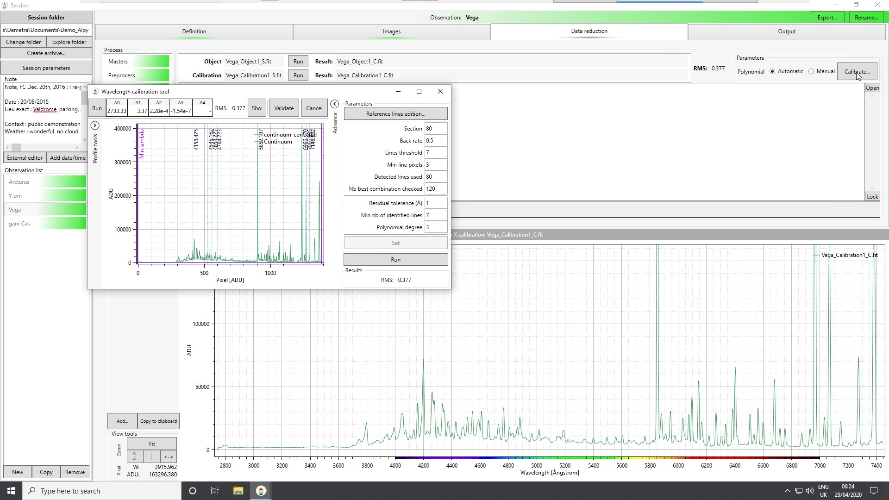
double_click(371, 91)
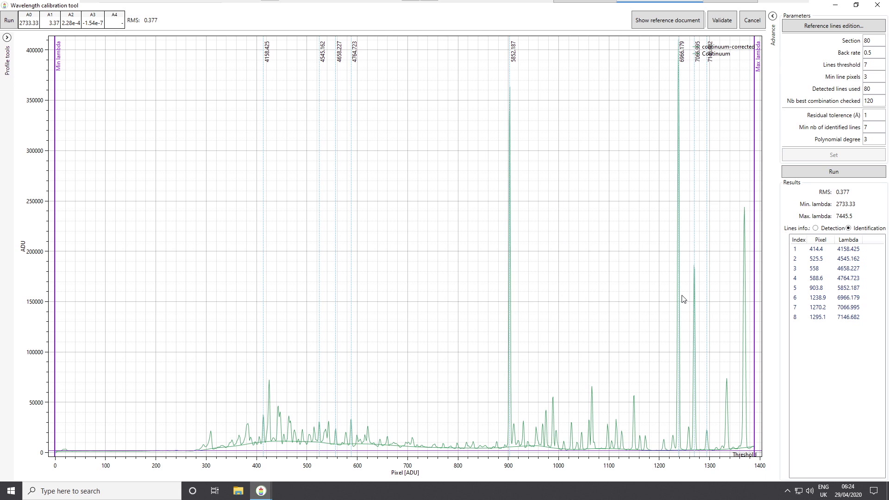
Step: Compare the detected lines with the identified ones and review the reference line list for Vega
left_click(816, 228)
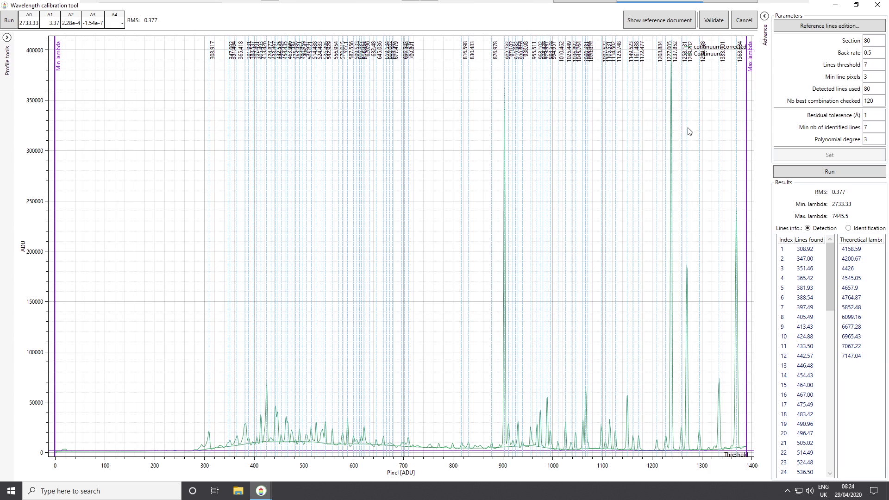
left_click(849, 228)
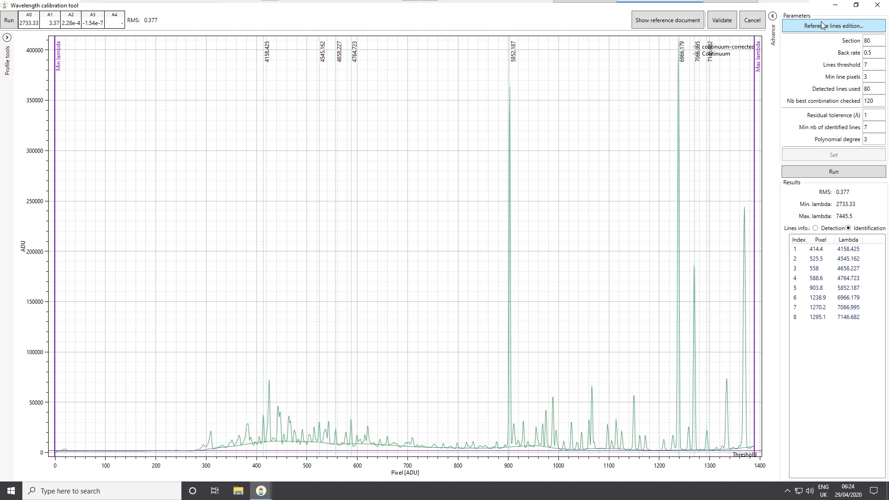
left_click(837, 28)
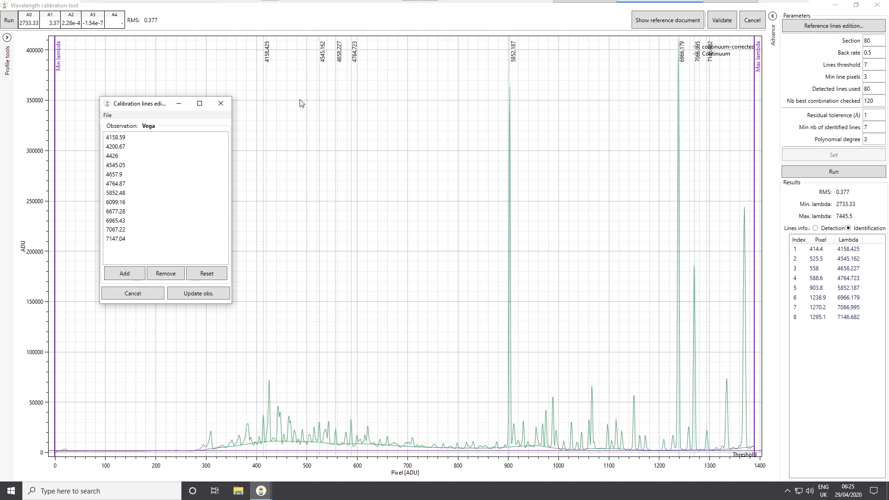
left_click(221, 108)
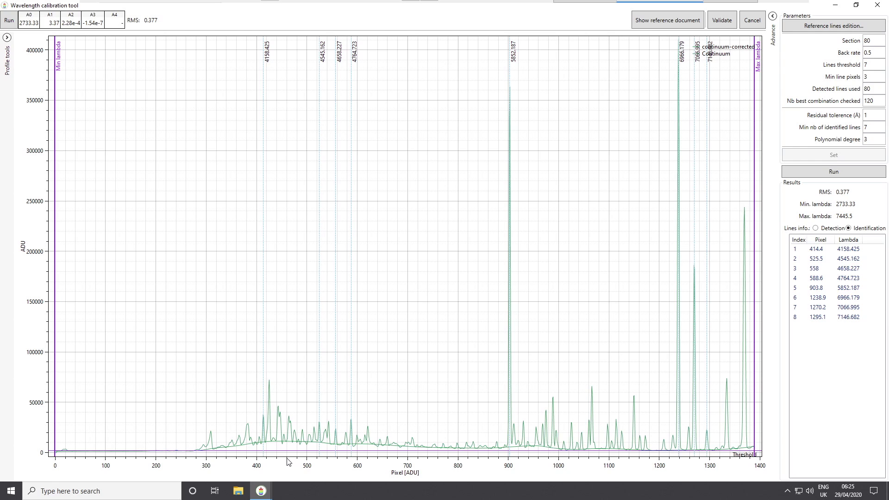
Step: Examine the identified lines between 4158 and 4764 on the calibration spectrum and show the profile tools
scroll(284, 459, "up", 5)
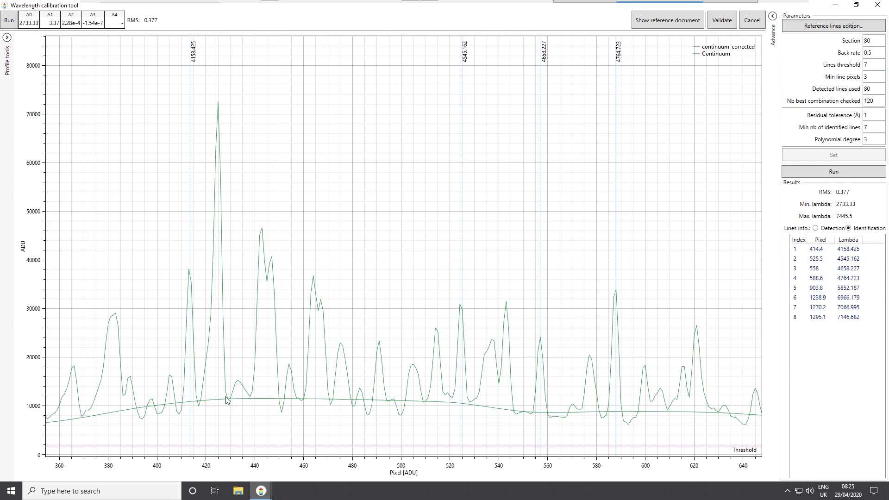
scroll(351, 380, "down", 3)
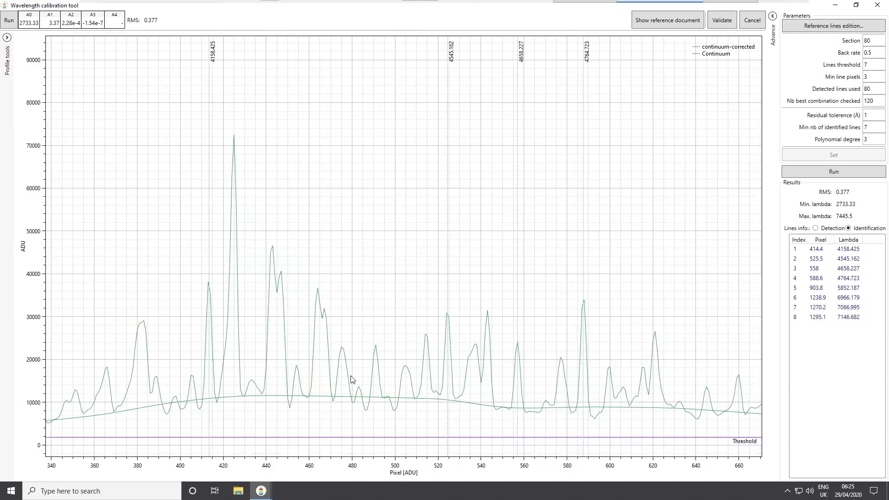
scroll(351, 379, "down", 4)
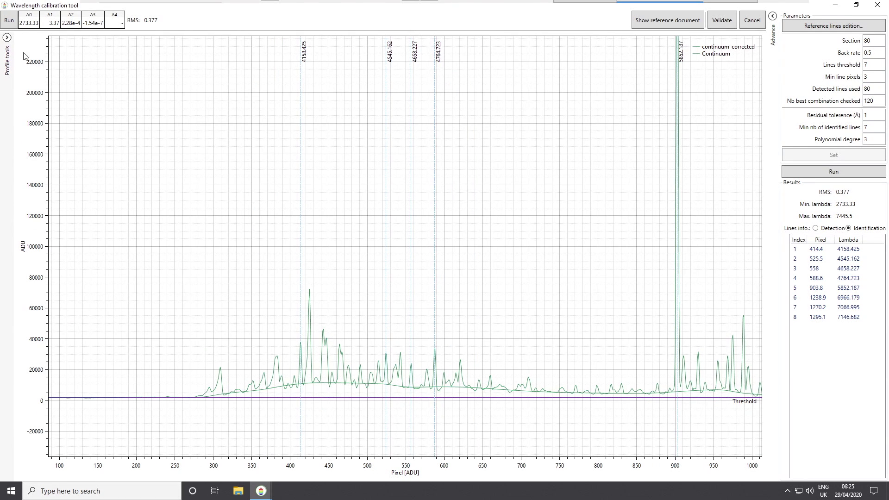
left_click(6, 38)
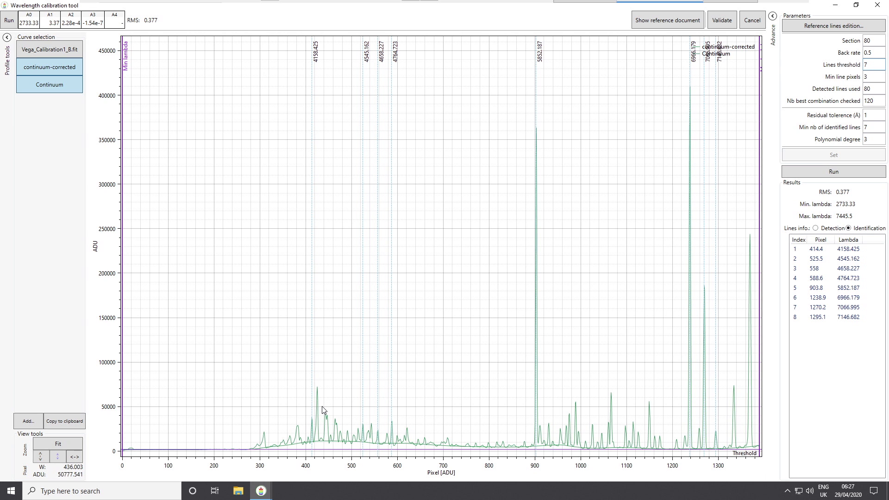
scroll(326, 422, "up", 5)
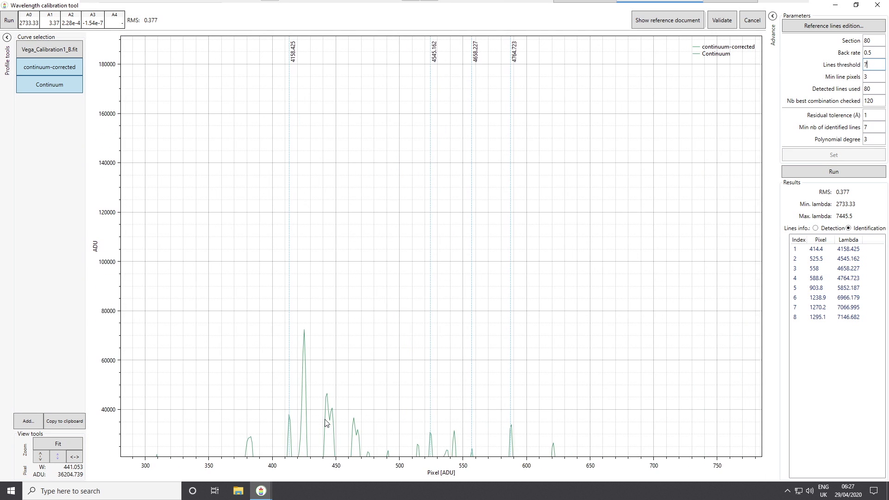
scroll(340, 453, "up", 2)
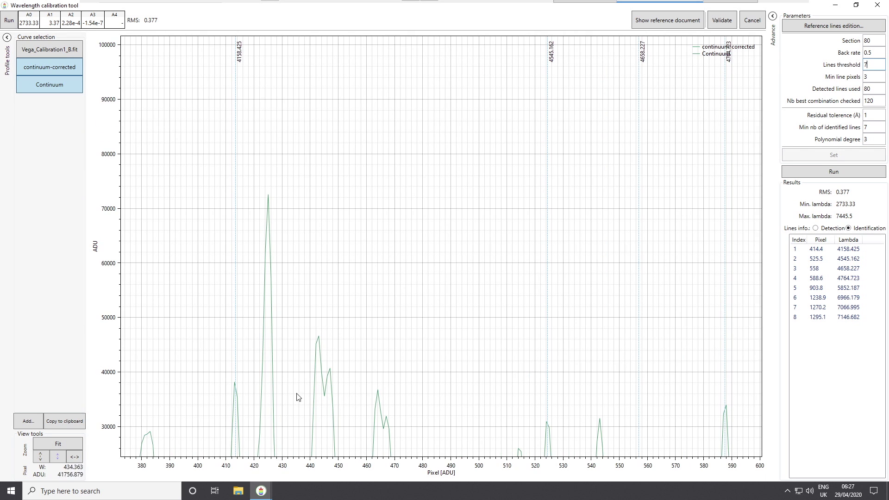
Step: Show the detected lines and examine the peaks against the continuum curve, closing in on pixels 490 to 590
left_click(819, 228)
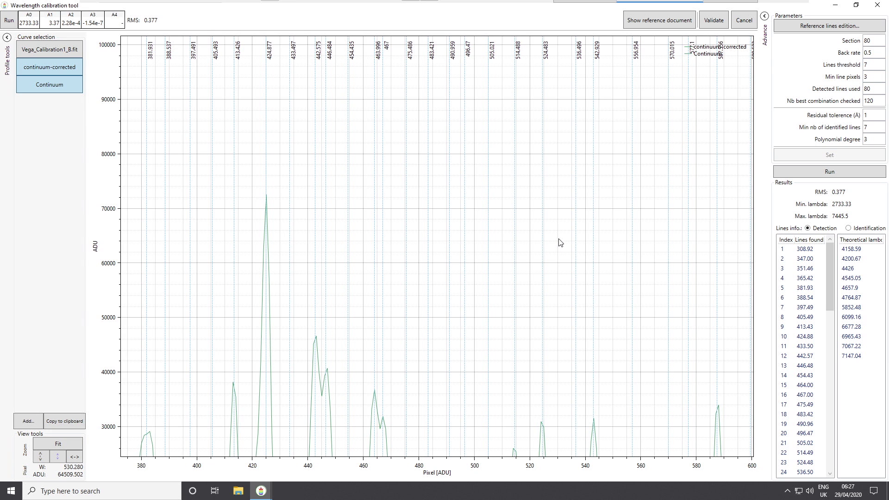
scroll(560, 240, "down", 1)
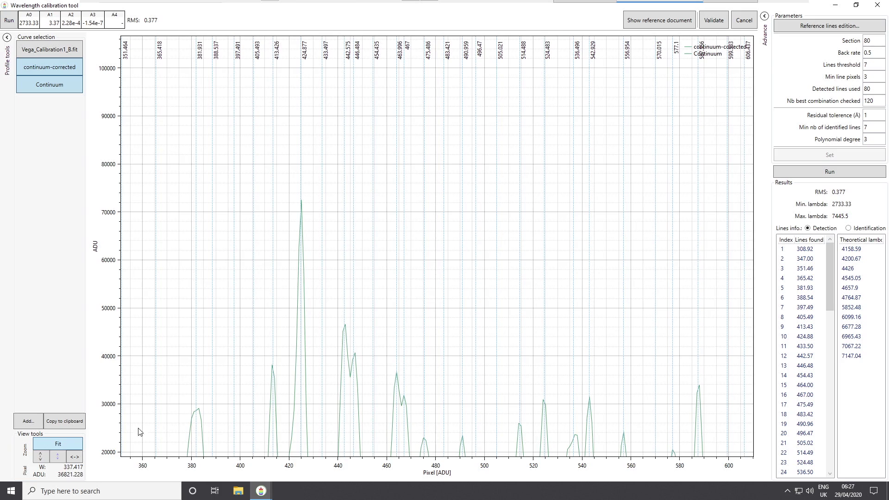
scroll(271, 427, "down", 5)
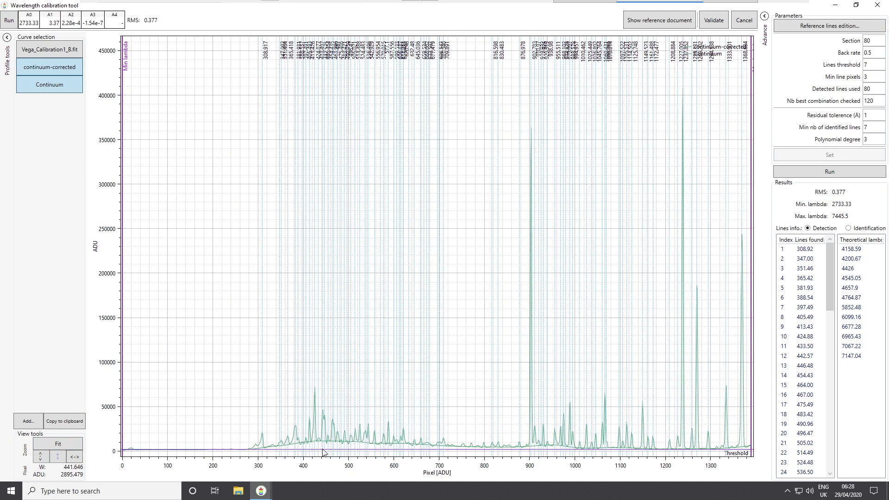
scroll(324, 452, "up", 4)
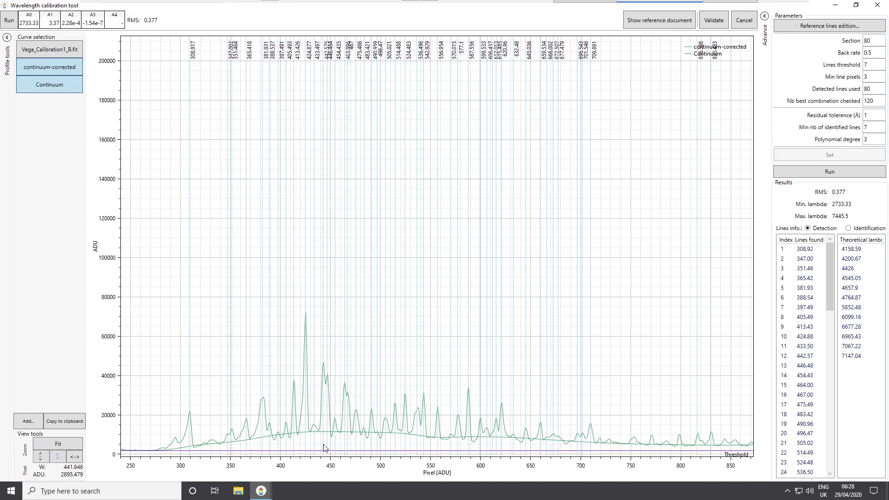
scroll(391, 446, "up", 3)
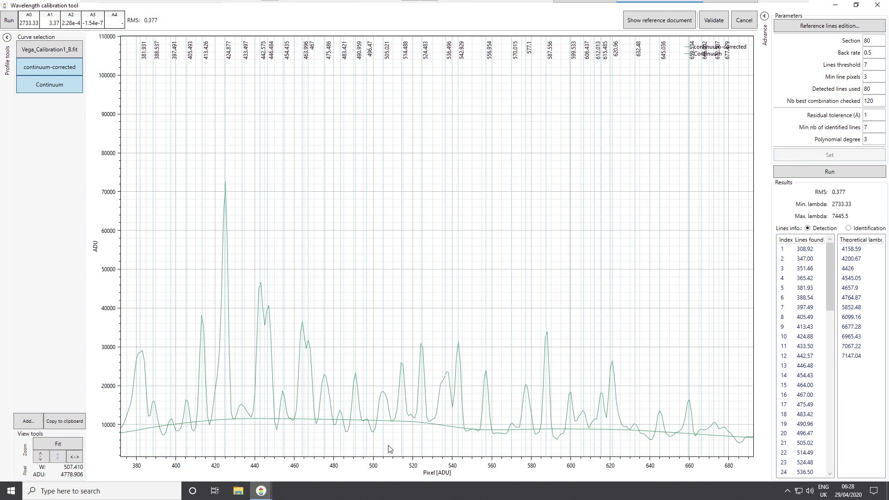
scroll(388, 449, "up", 1)
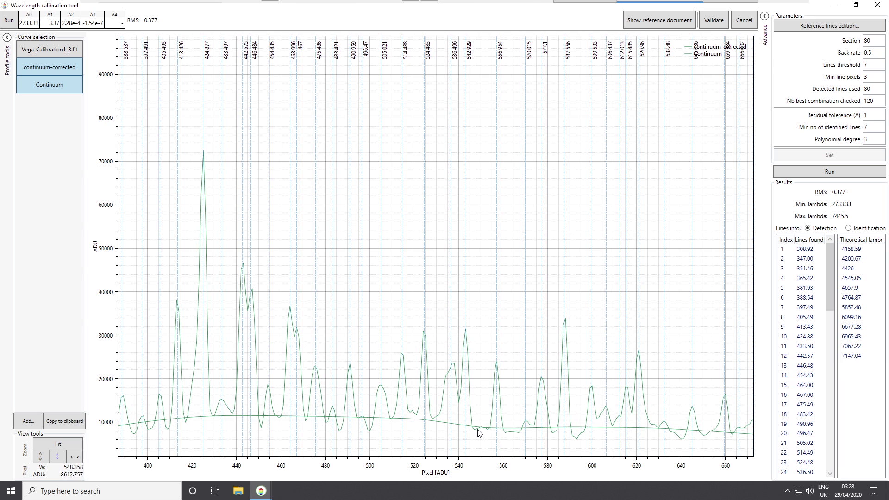
scroll(480, 440, "up", 5)
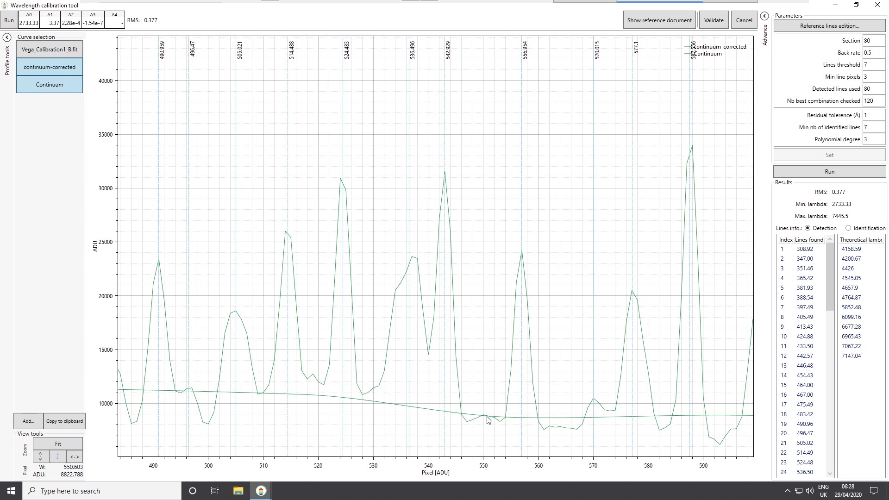
Step: Set the minimum line pixels to 1, apply the parameter, and rerun the automatic calibration
left_click(873, 75)
type("1")
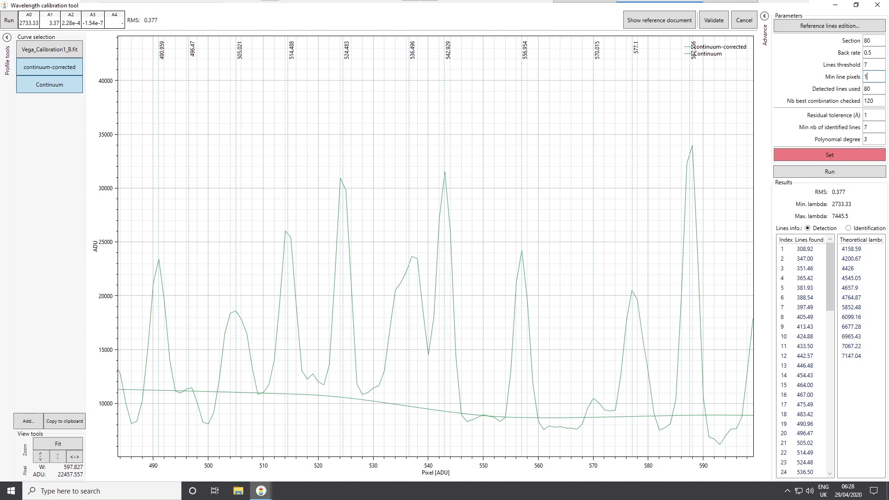
left_click(839, 157)
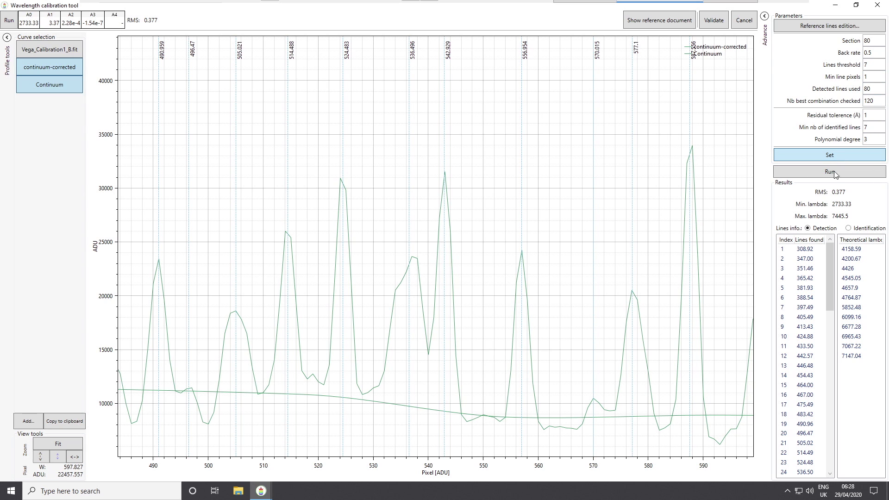
left_click(838, 173)
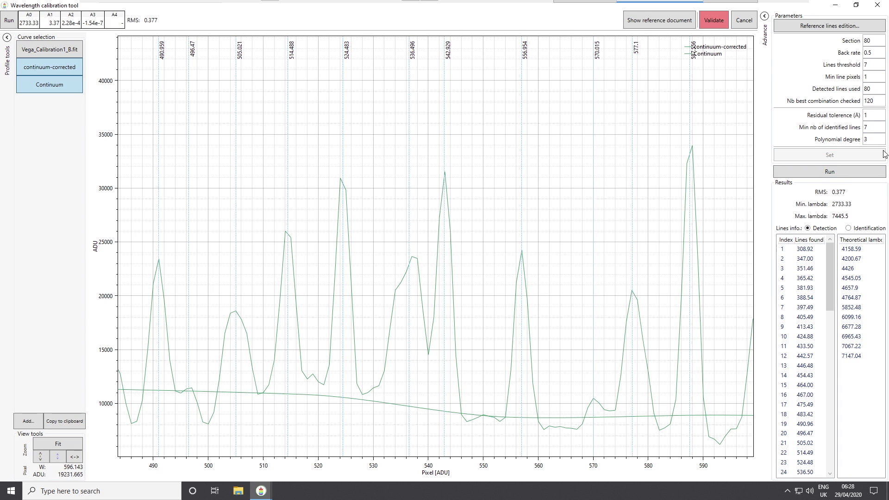
Step: Set the minimum line pixels to 3, apply the parameter, and rerun the automatic calibration
double_click(875, 76)
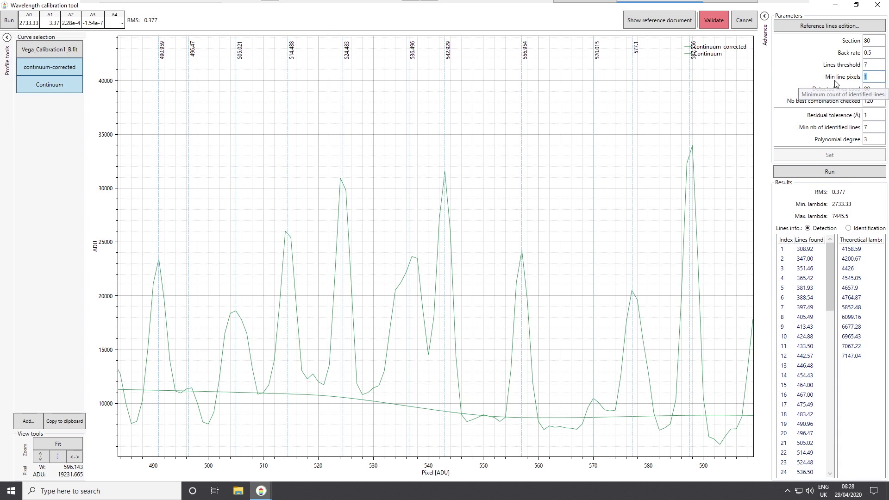
type("3")
left_click(847, 156)
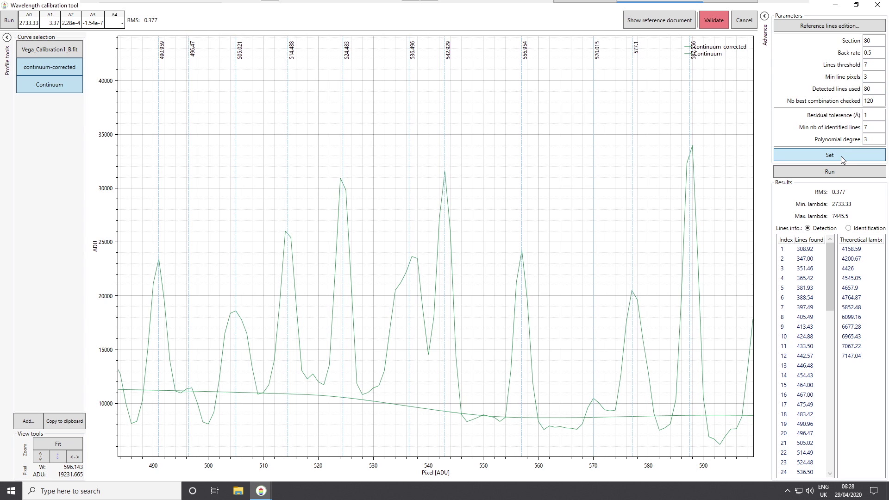
left_click(827, 175)
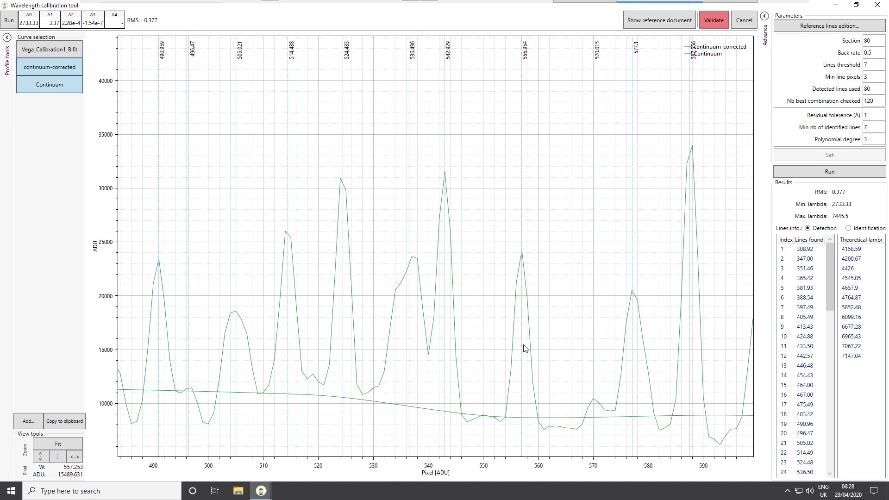
scroll(524, 349, "down", 8)
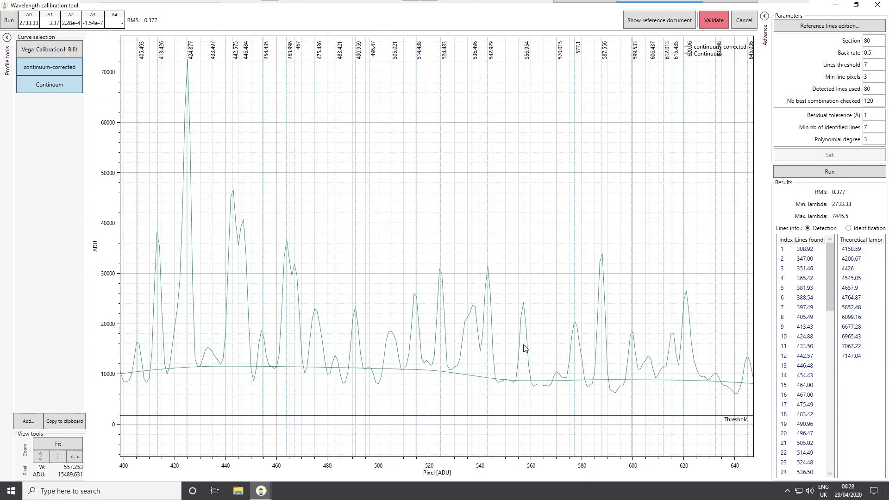
scroll(536, 231, "down", 1)
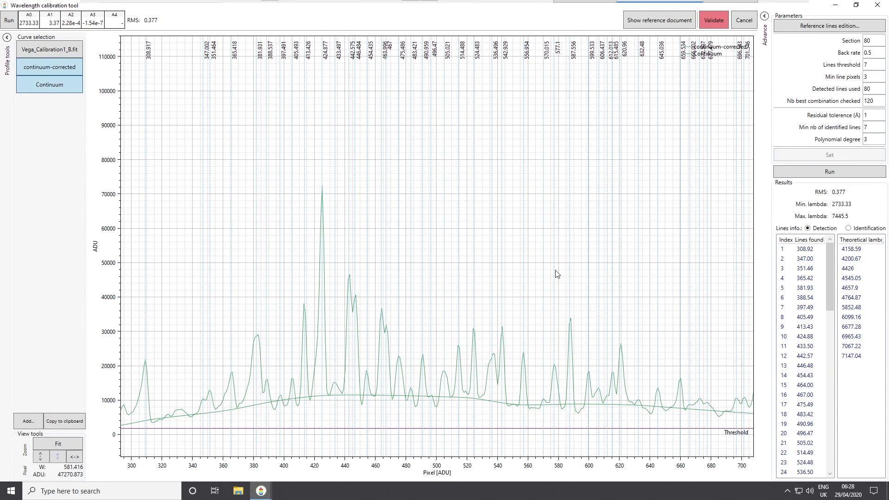
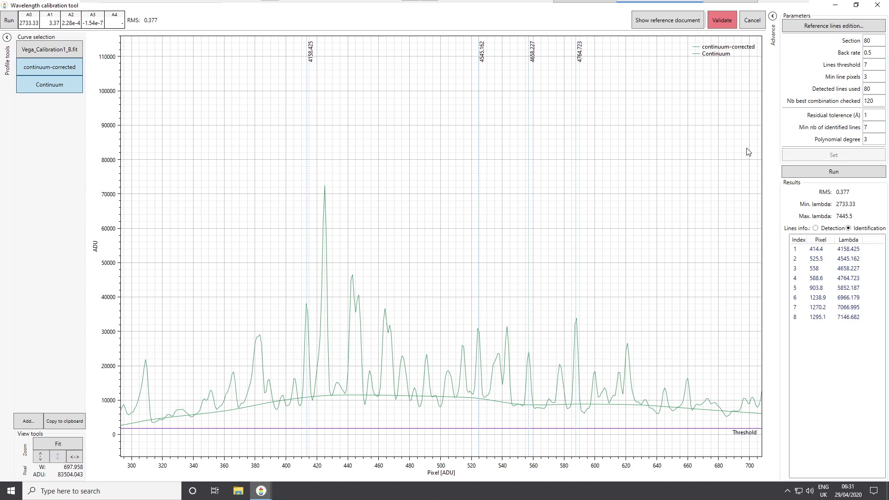
Step: Check the residual tolerance and minimum identified lines parameters, and review the reference lines list for the Vega observation without editing it
double_click(875, 114)
left_click(875, 124)
left_click(839, 24)
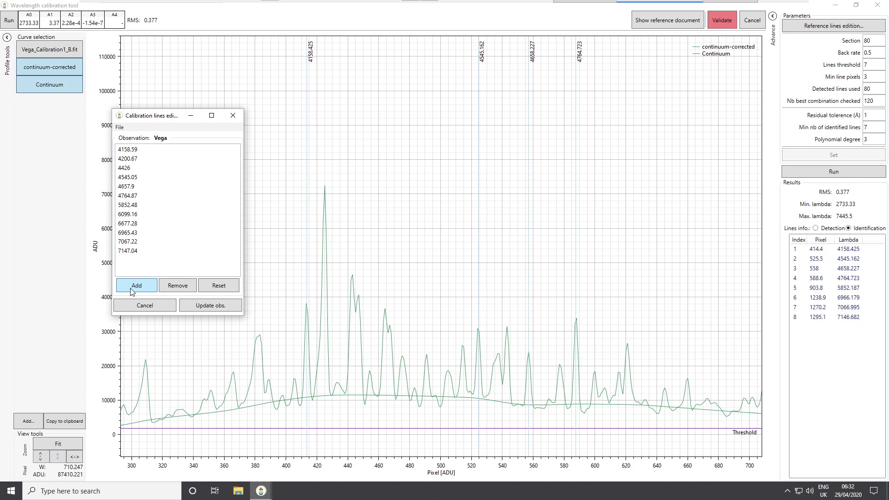
left_click(239, 121)
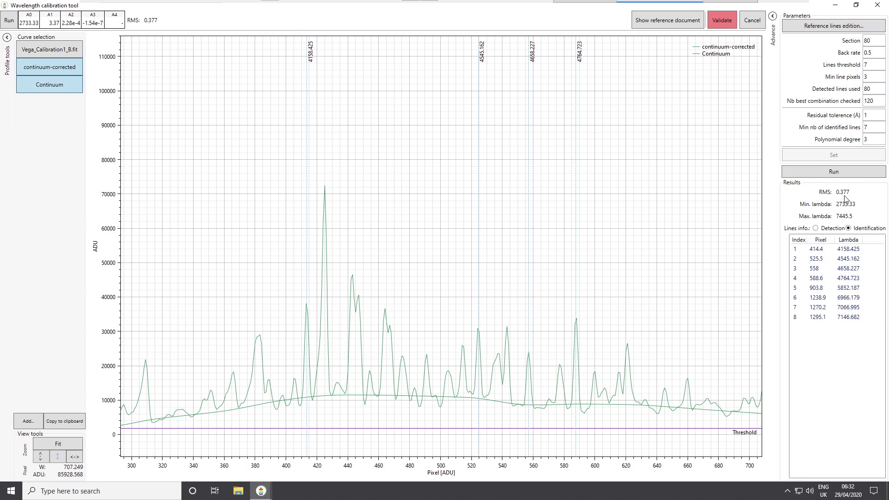
Step: Rerun and validate the automatic calibration, and apply the wavelength calibration to Vega_Object1_S.fit and Vega_Calibration1_S.fit
left_click(830, 173)
left_click(727, 22)
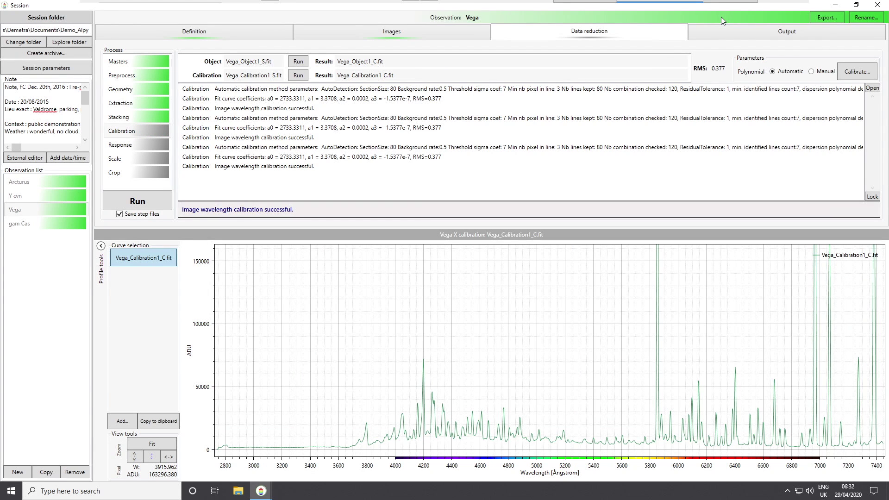
left_click(296, 62)
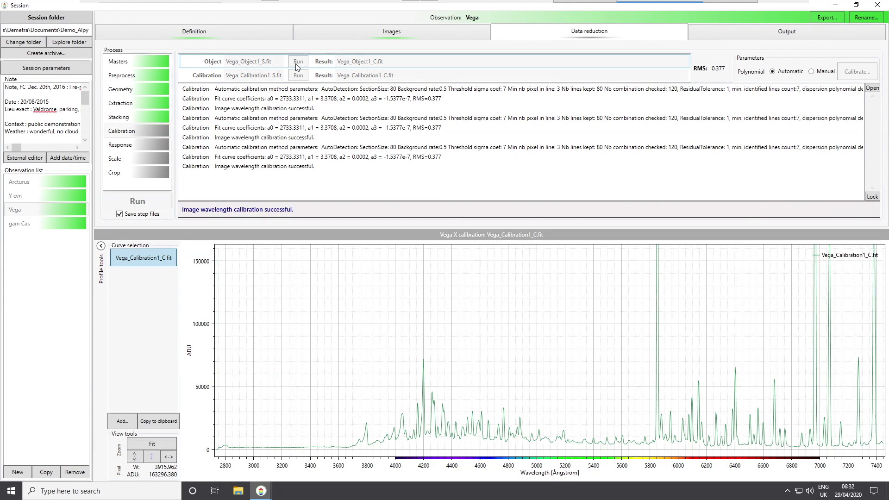
left_click(299, 78)
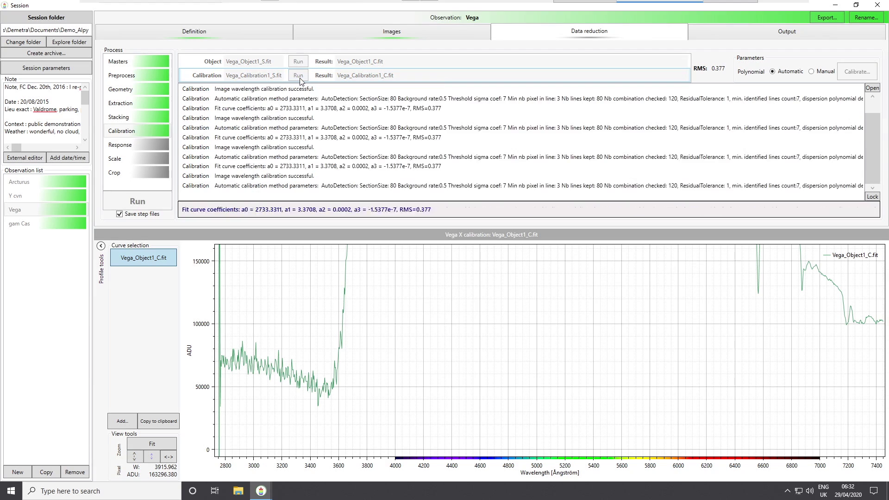